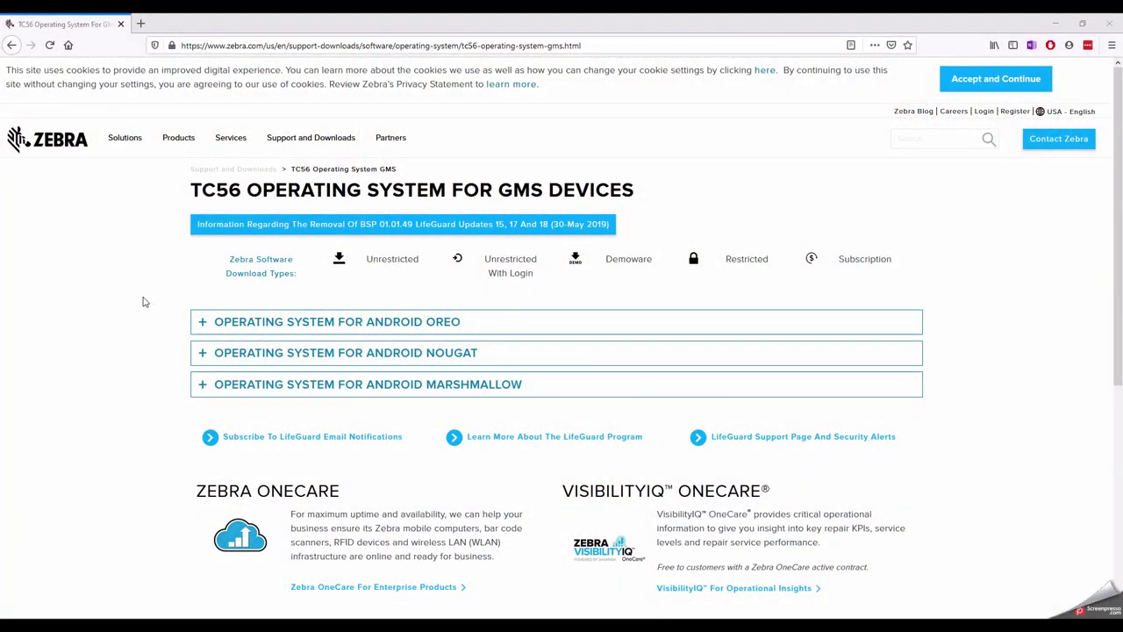
# Step: Expand the Android Oreo operating system downloads on the Zebra Support site
pyautogui.click(202, 324)
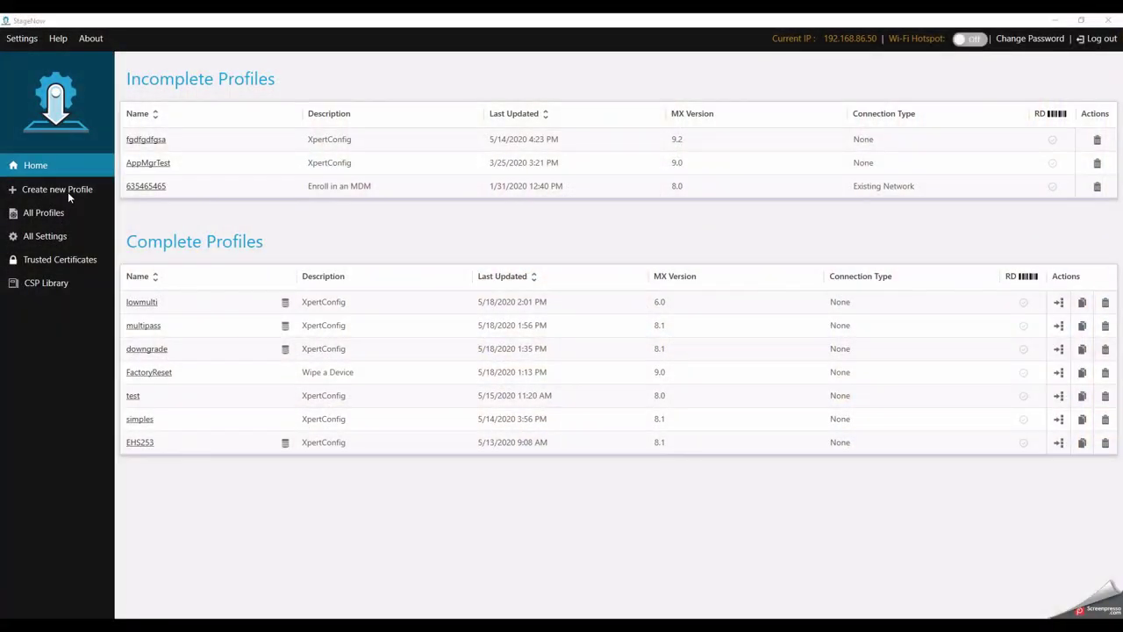
# Step: Build the new 'update' XpertConfig profile with FileMgr three times and PowerMgr once
pyautogui.click(68, 195)
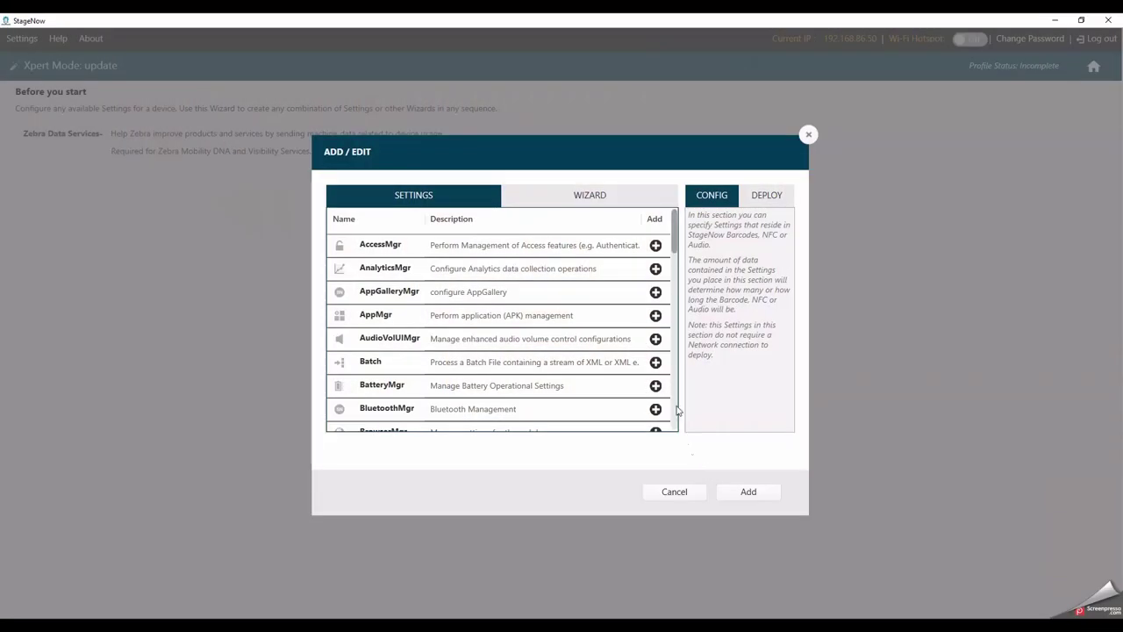
pyautogui.moveTo(673, 249); pyautogui.dragTo(671, 329)
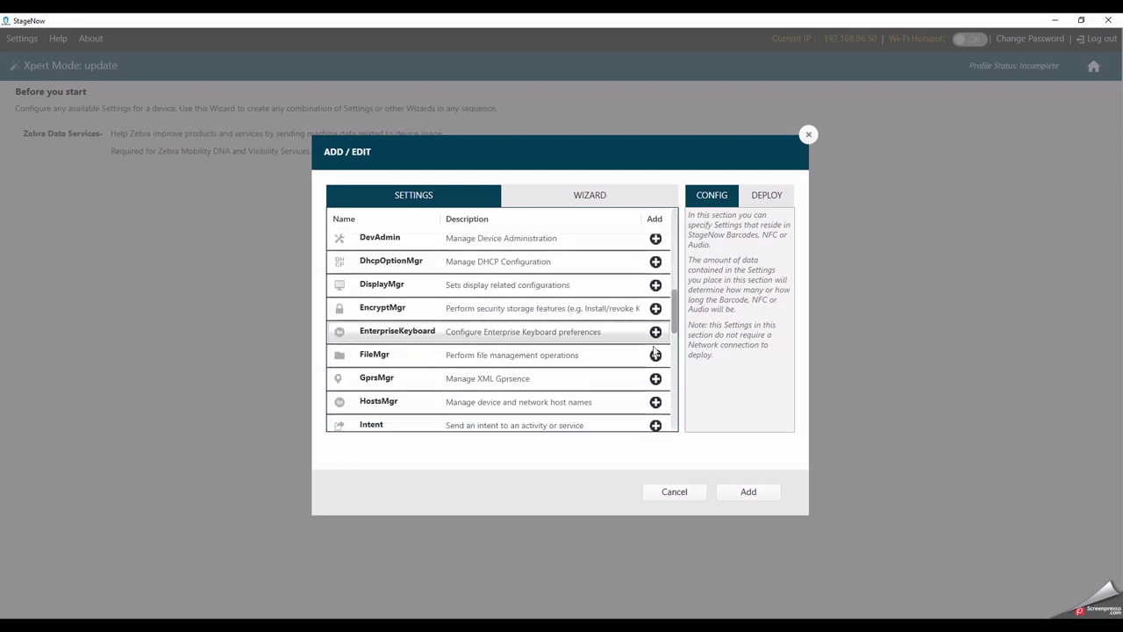
pyautogui.click(654, 356)
pyautogui.click(654, 355)
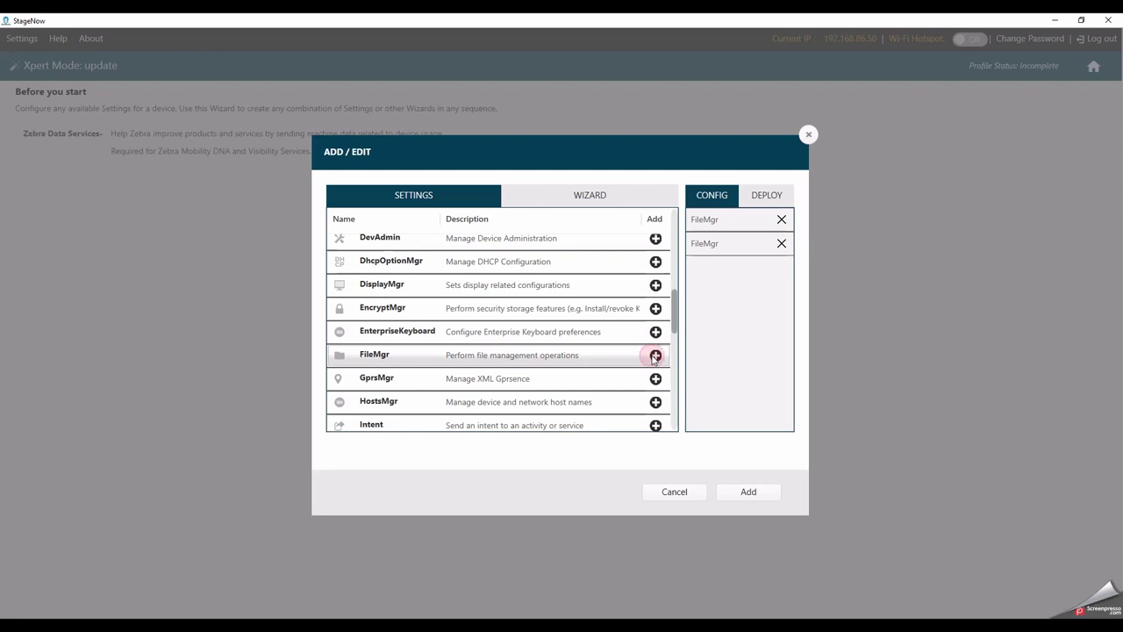
pyautogui.click(655, 355)
pyautogui.moveTo(675, 313); pyautogui.dragTo(667, 373)
pyautogui.click(656, 301)
pyautogui.click(747, 491)
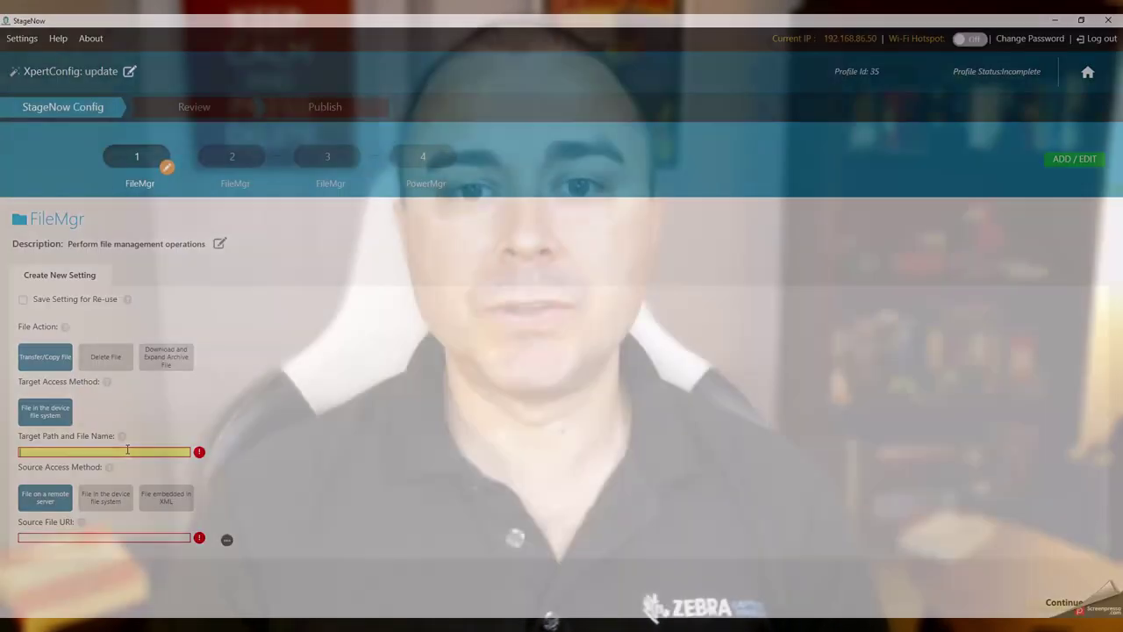
# Step: Copy staging-server file ATLAS_FPU_GMS_21_04_1.zip to /storage/sdcard0/main.zip in the first FileMgr step
pyautogui.write('torage/sdcard0/main.zip')
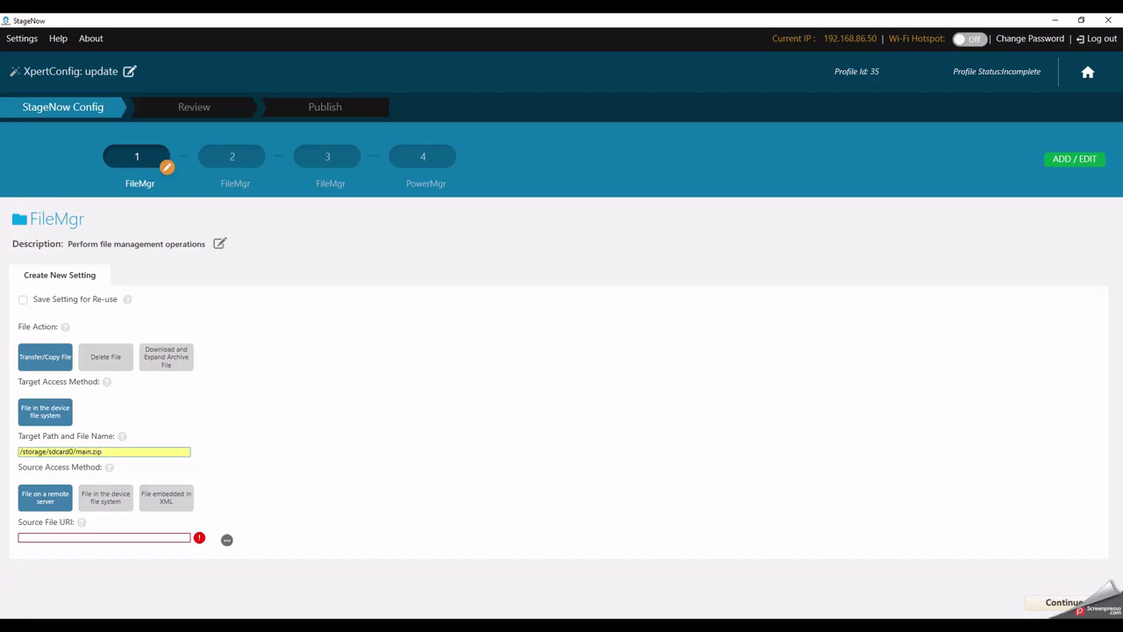
pyautogui.click(227, 540)
pyautogui.click(646, 342)
pyautogui.click(281, 132)
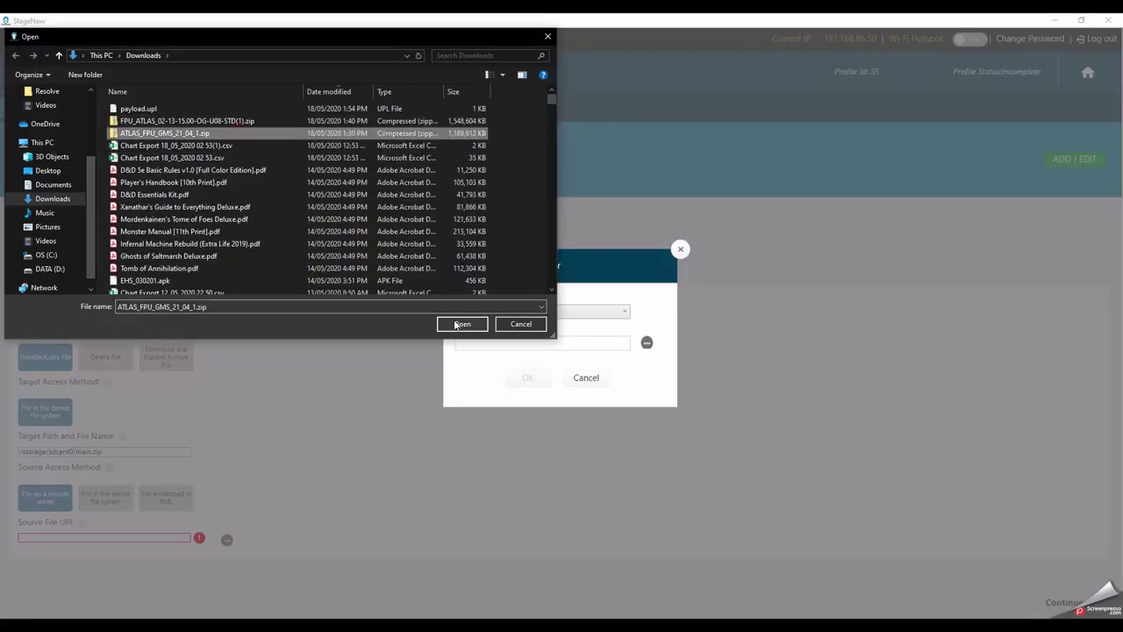
pyautogui.click(451, 322)
pyautogui.click(528, 377)
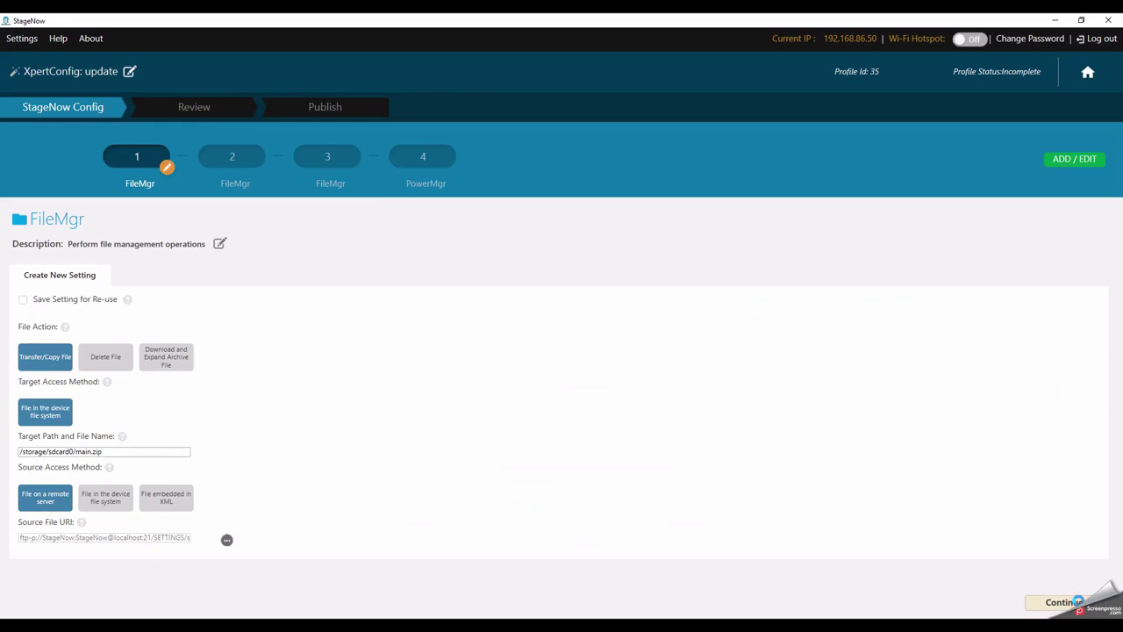
pyautogui.click(1077, 602)
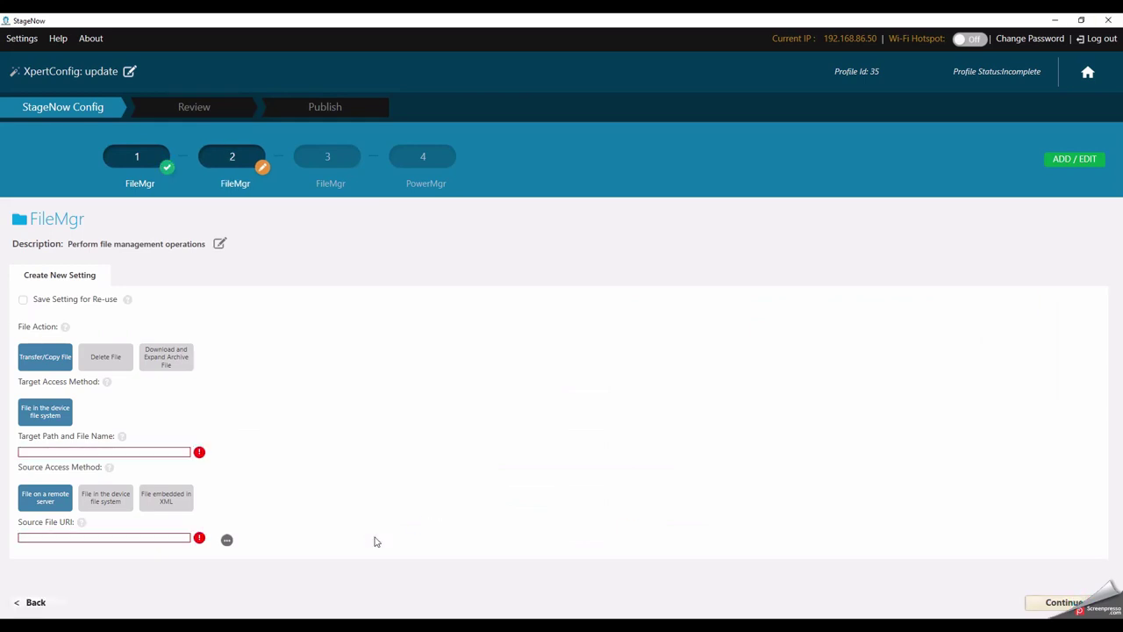
# Step: Give the second FileMgr step a /storage/sdcard0 target path and a staging-server source file
pyautogui.write('/storage/sdcard0/lg20.zip')
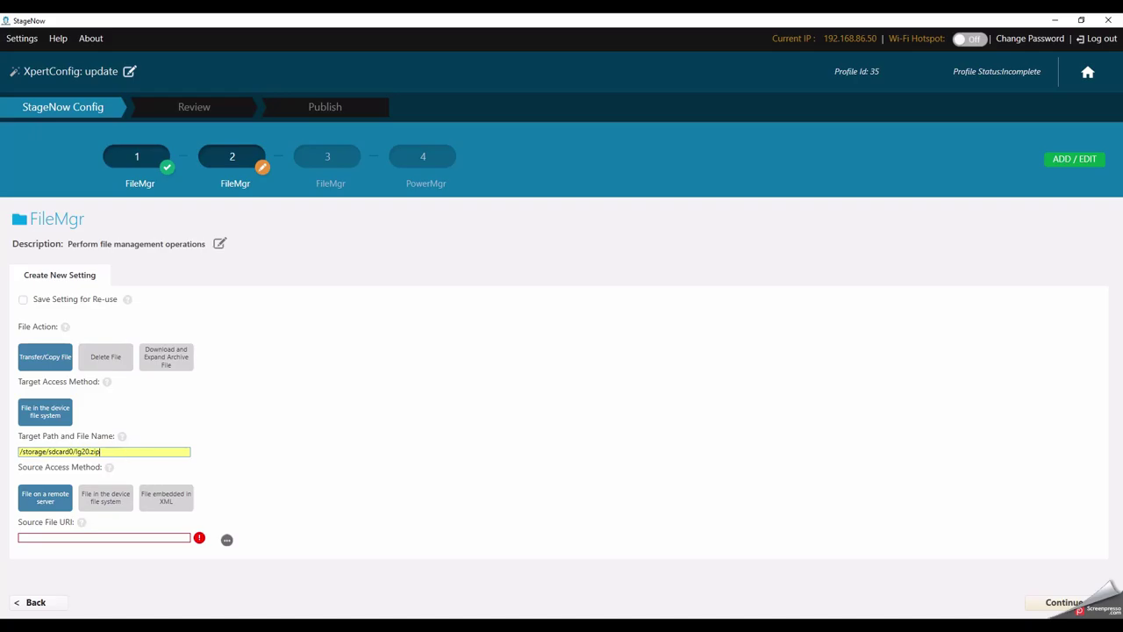
pyautogui.click(226, 540)
pyautogui.click(646, 344)
pyautogui.click(213, 118)
pyautogui.click(459, 324)
pyautogui.click(527, 378)
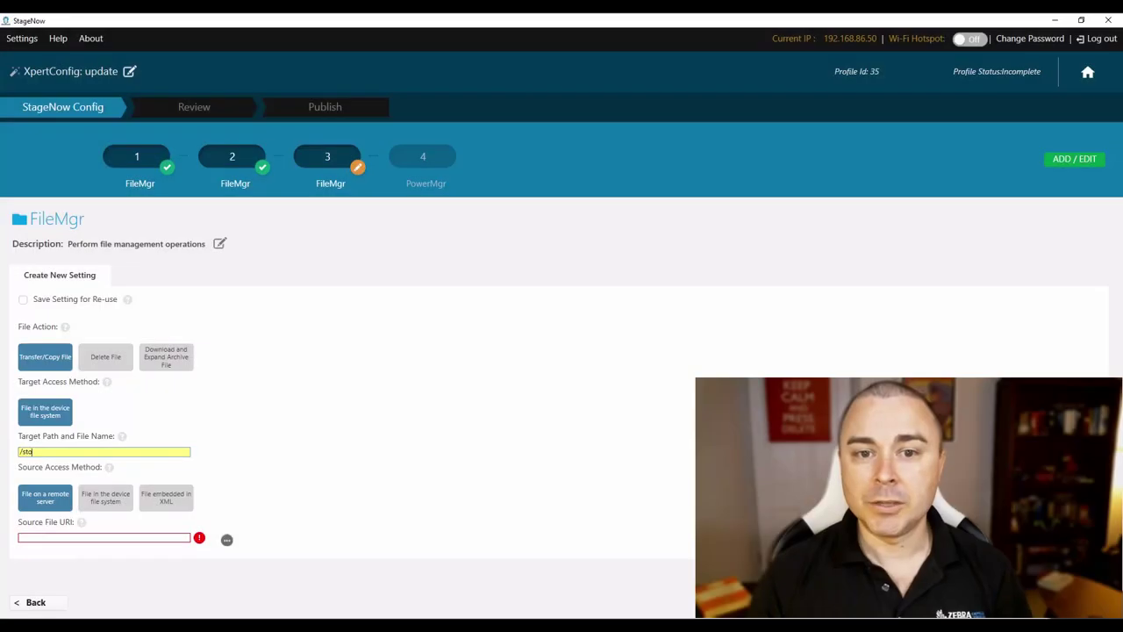
# Step: Copy staging-server file payload.upl to /storage/sdcard0/update.upl in the third FileMgr step
pyautogui.write('orage/sdcard')
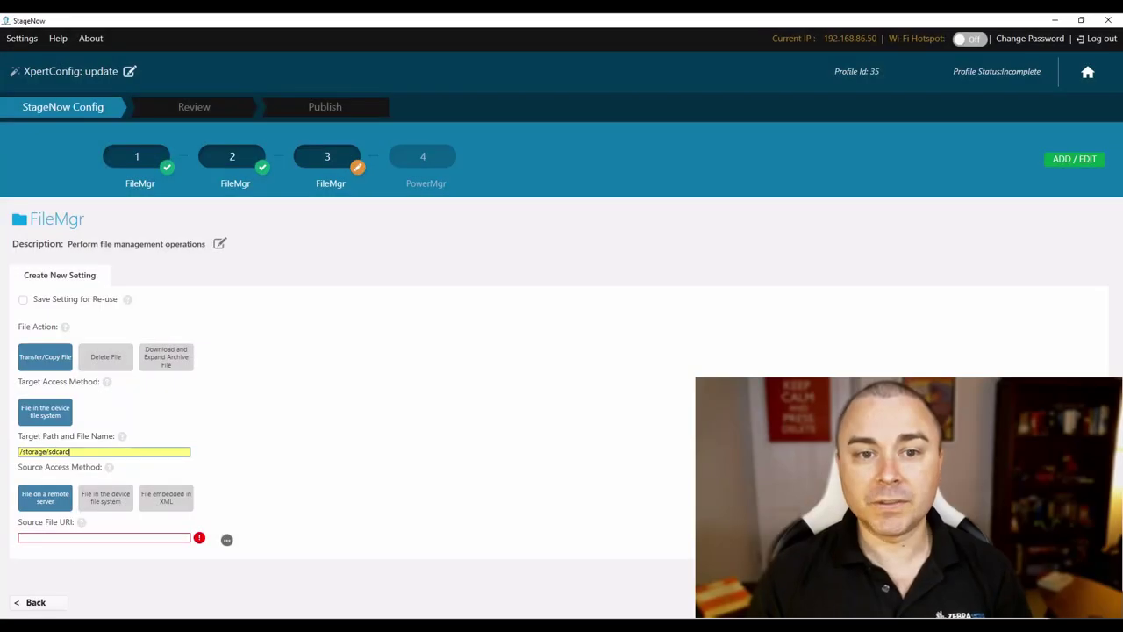
pyautogui.write('0/update.upl')
pyautogui.click(226, 539)
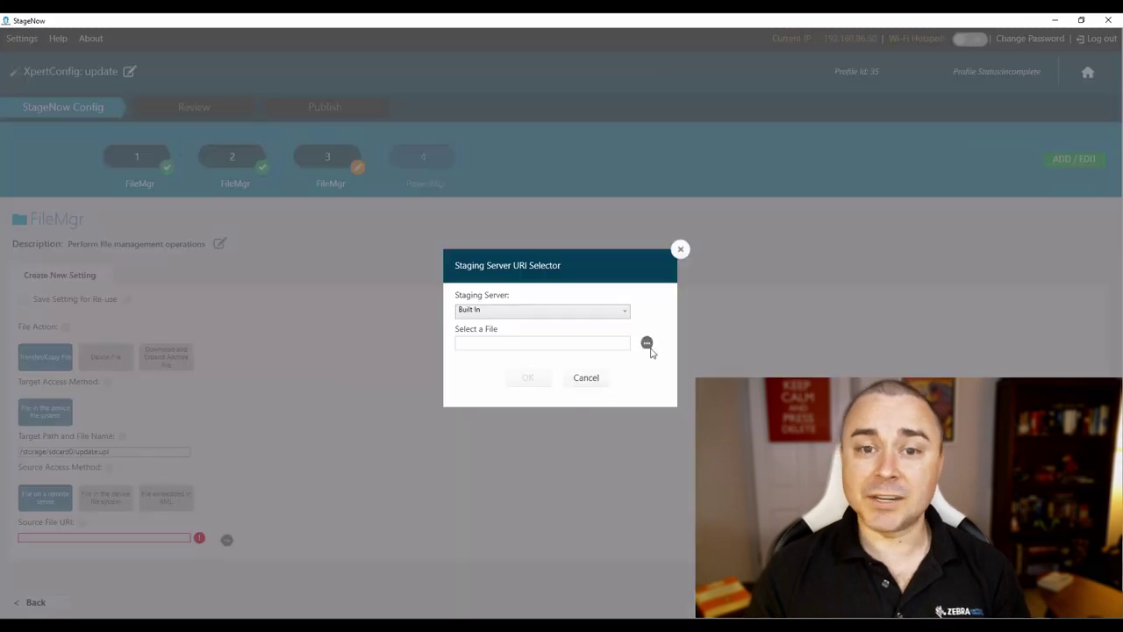
pyautogui.click(647, 342)
pyautogui.click(138, 108)
pyautogui.click(462, 324)
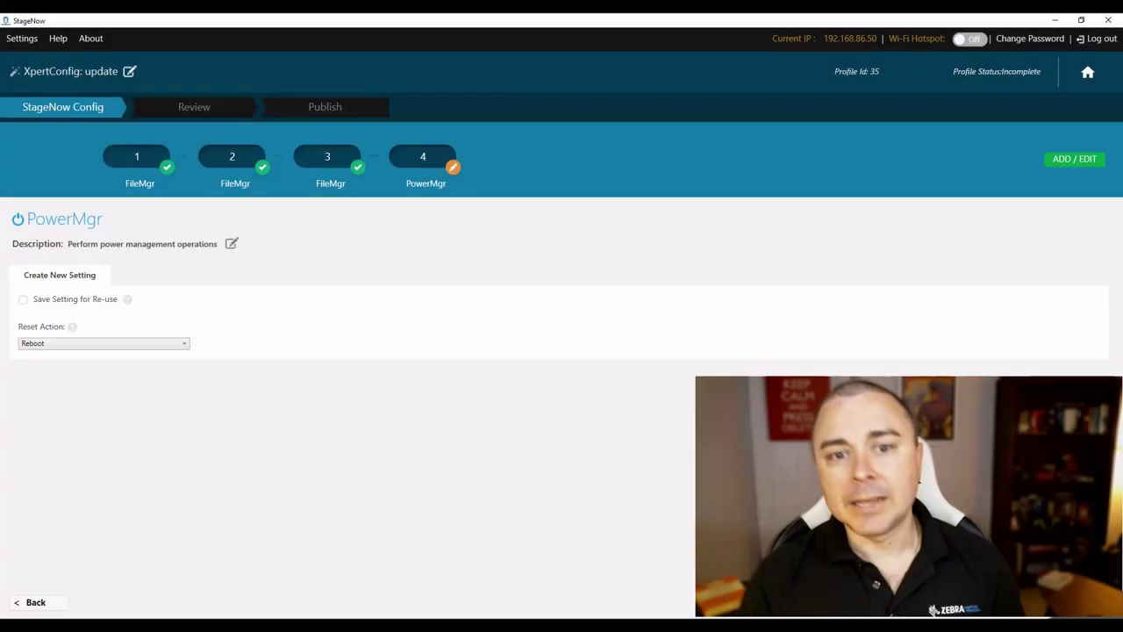
# Step: Set the PowerMgr reset action to OS Update using /storage/sdcard0/update.upl as the ZIP file
pyautogui.click(180, 344)
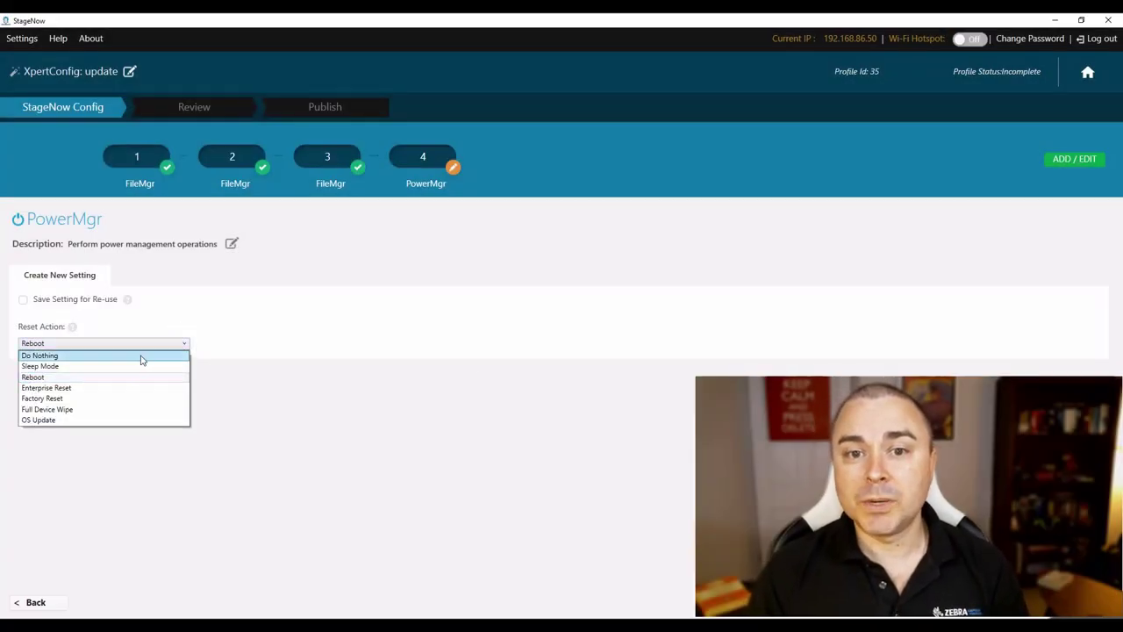
pyautogui.click(101, 420)
pyautogui.click(100, 375)
pyautogui.write('/storage/sdcard0/')
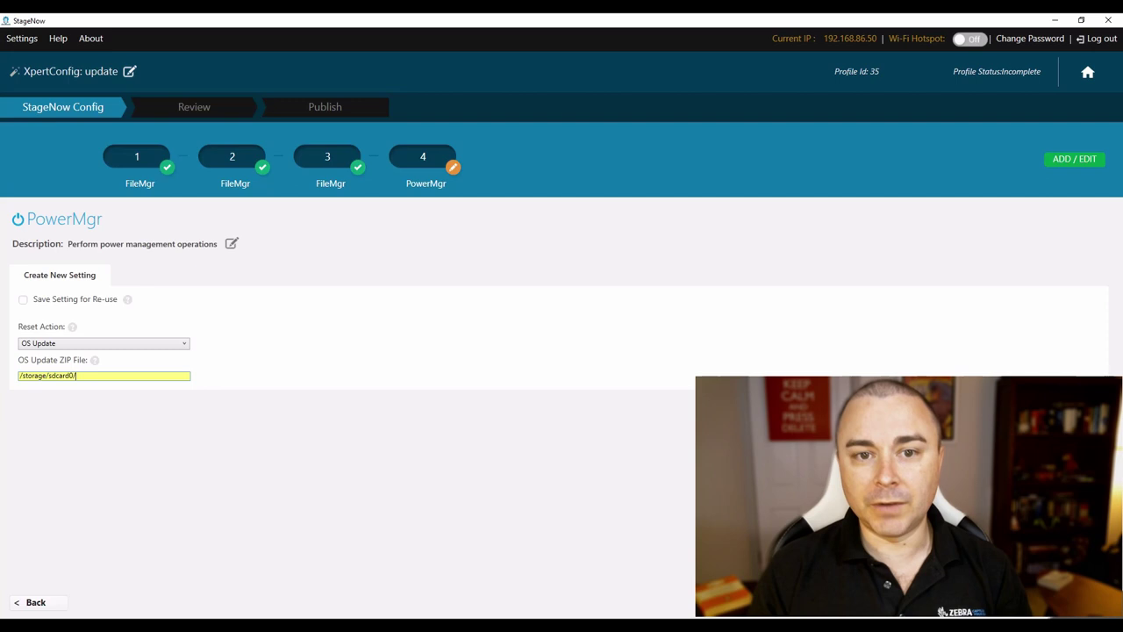
pyautogui.write('update.upl')
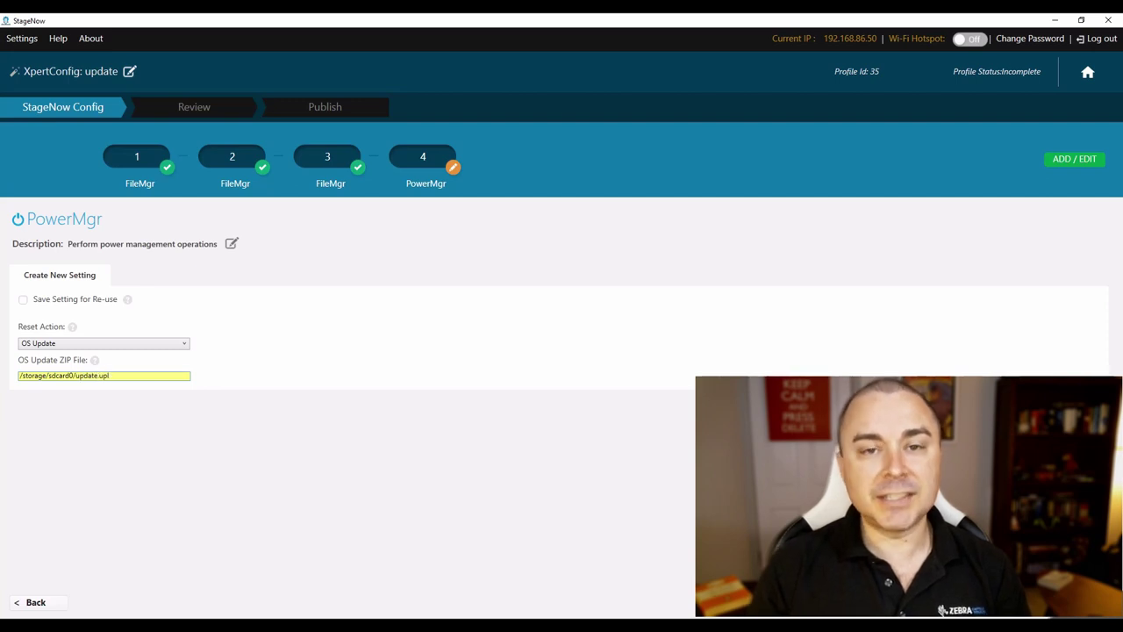